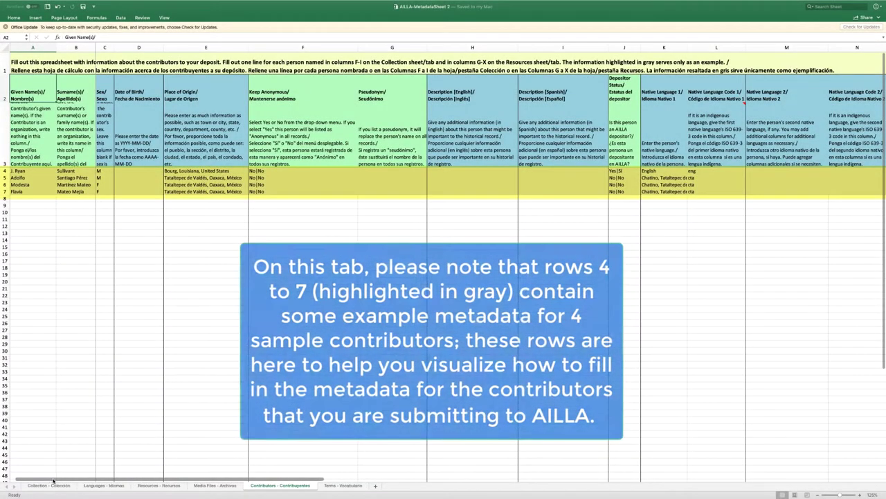
Step: Look across the full Contributors sheet, then examine its given name, surname, sex, date of birth and place of origin columns
drag(52, 479, 546, 485)
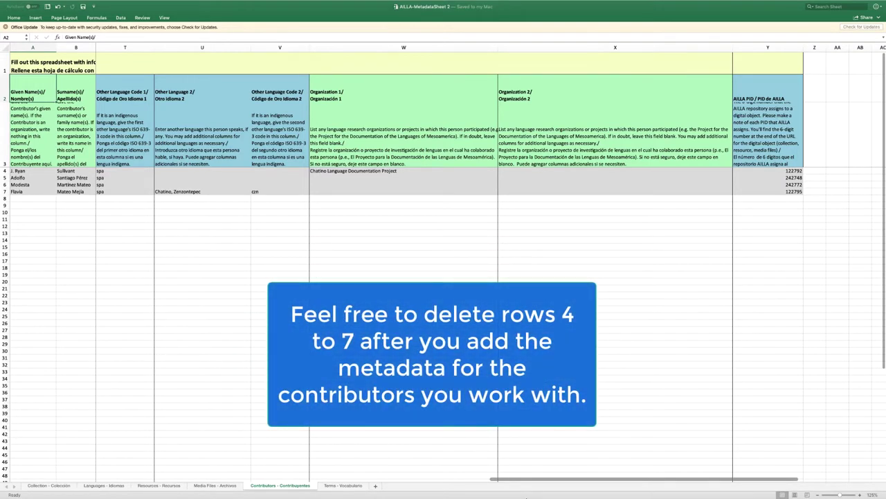
drag(526, 497, 22, 485)
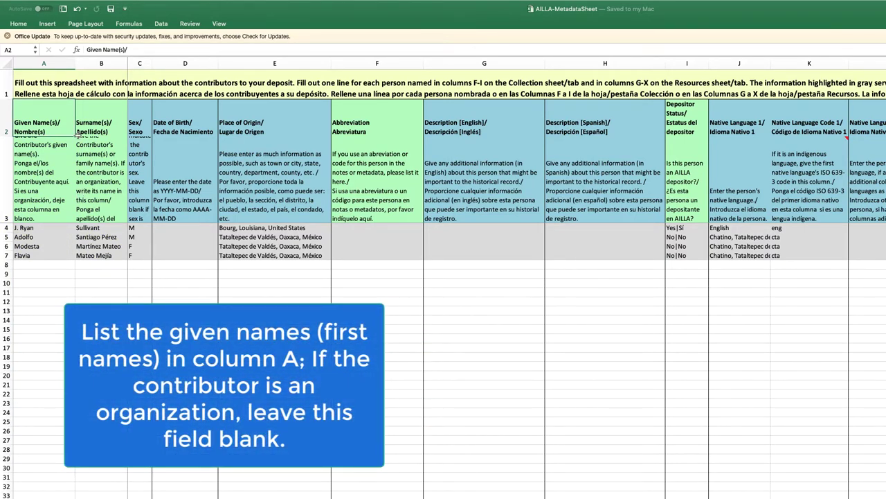
click(109, 109)
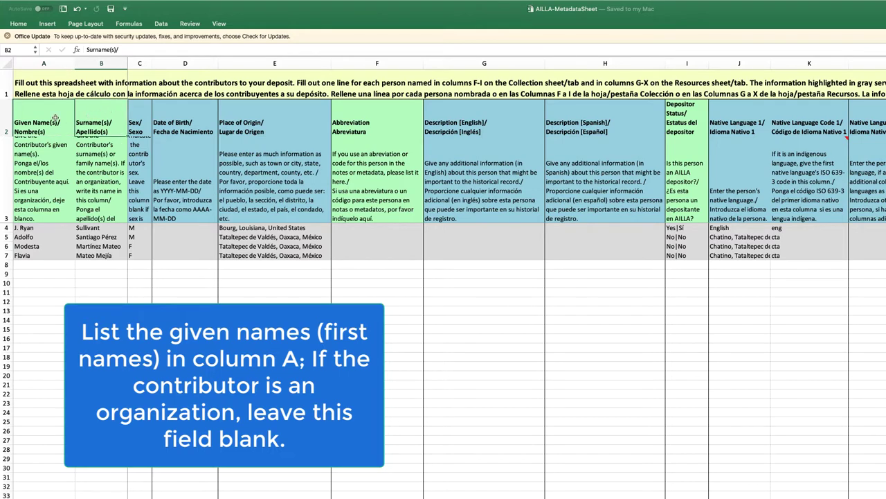
click(55, 117)
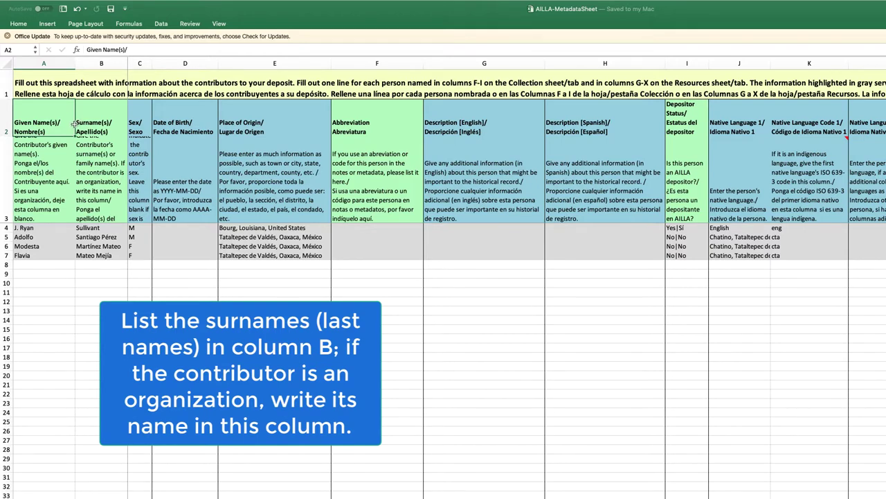
click(146, 116)
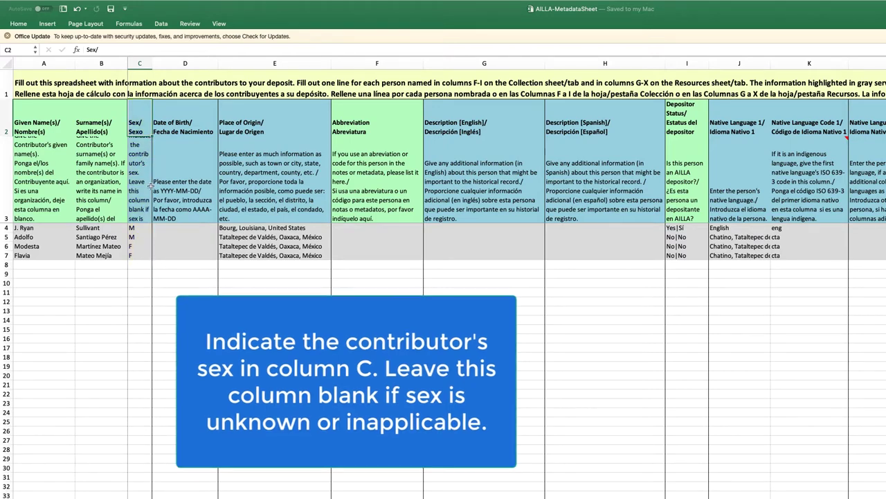
click(206, 114)
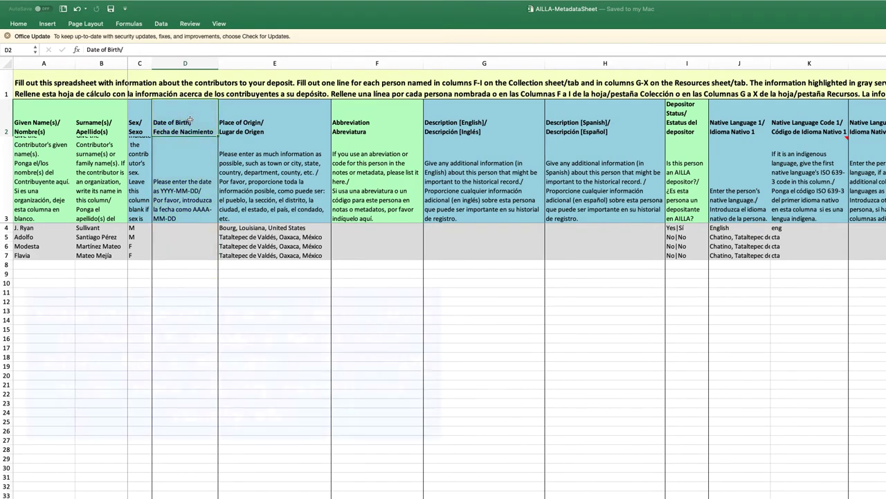
click(294, 142)
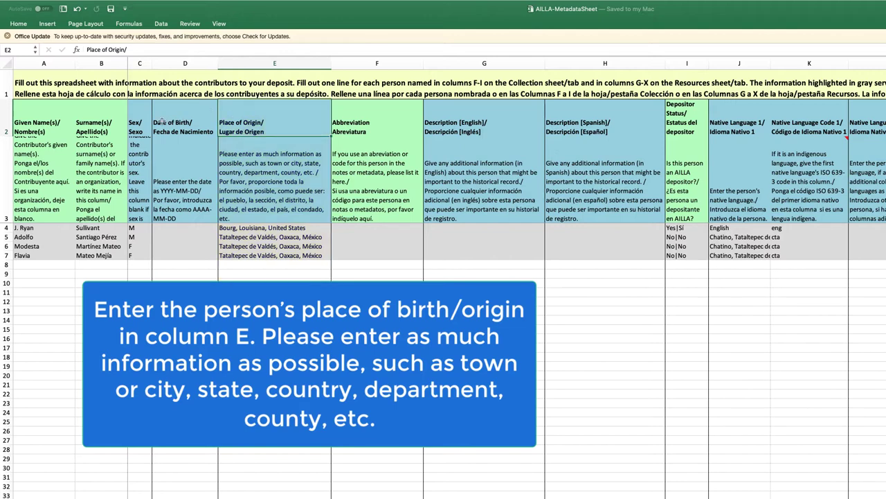
click(142, 112)
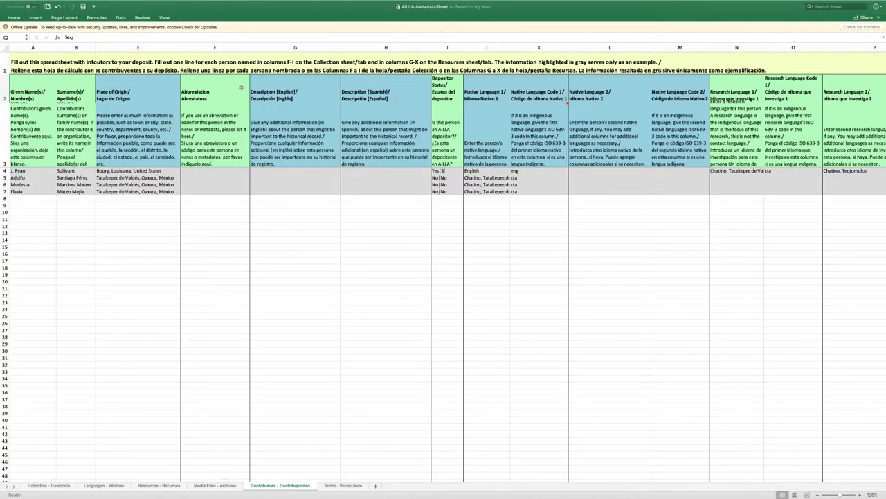
Step: Examine the Abbreviation column and the English and Spanish Description columns for contributors
click(241, 87)
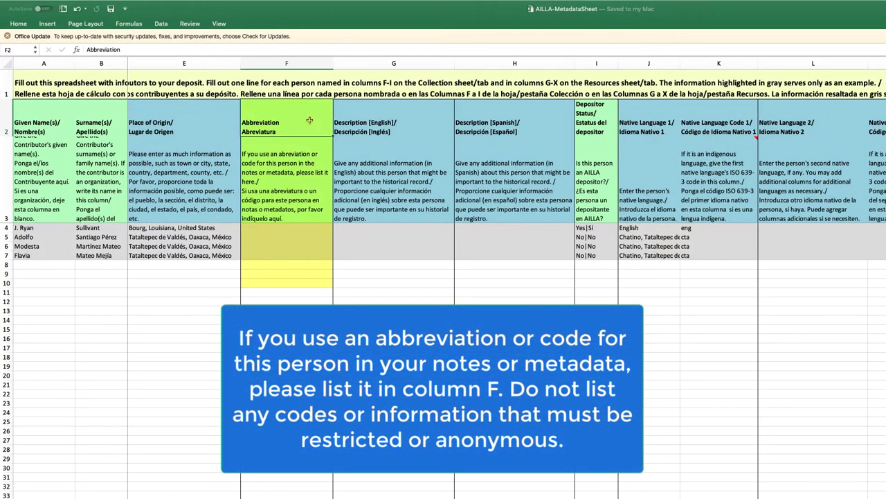
click(318, 228)
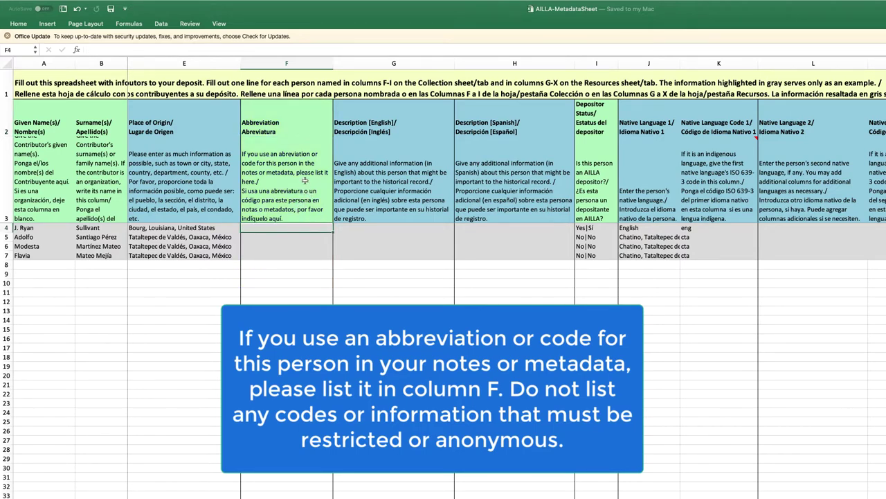
click(305, 128)
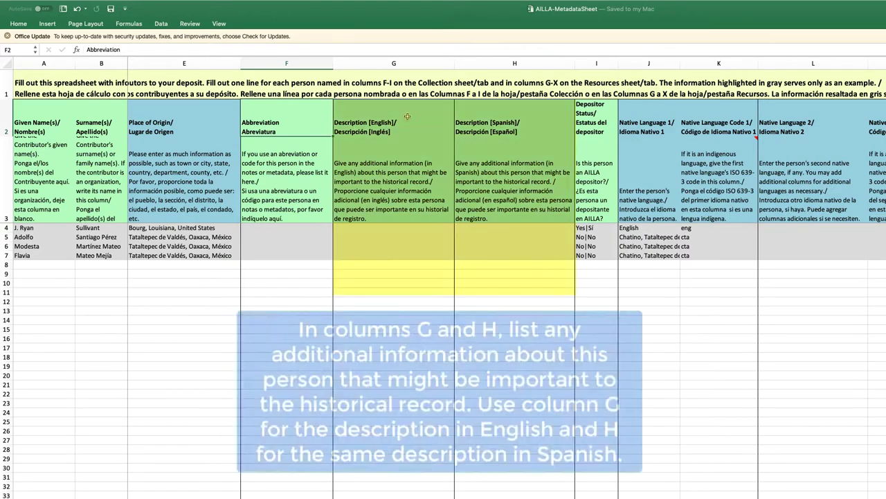
click(435, 125)
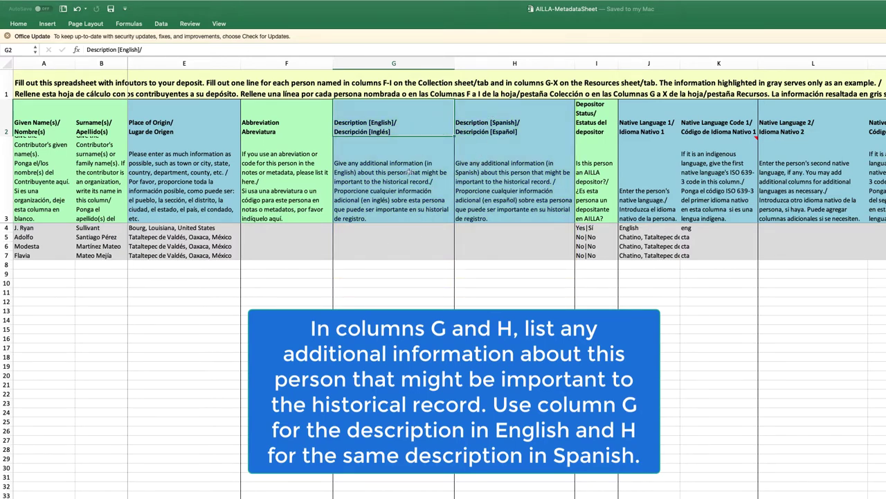
click(551, 107)
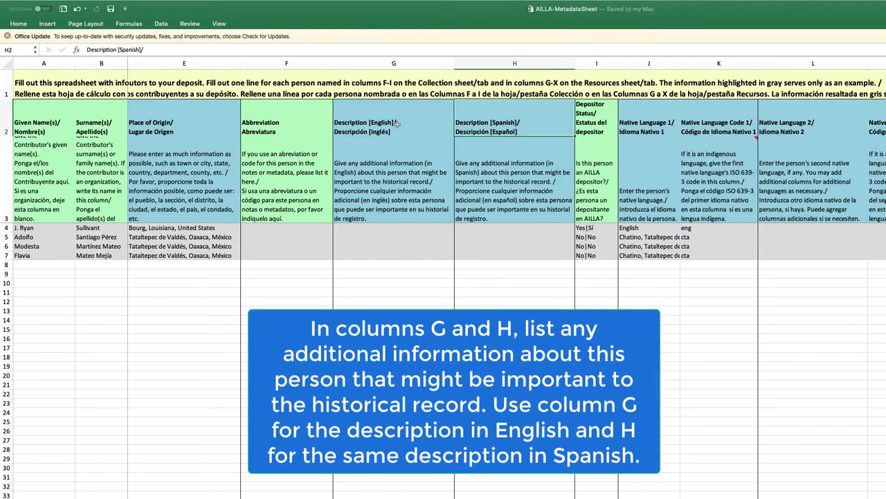
Step: Examine the Depositor Status column's instructions and the answer choices offered for the first sample contributor
click(597, 124)
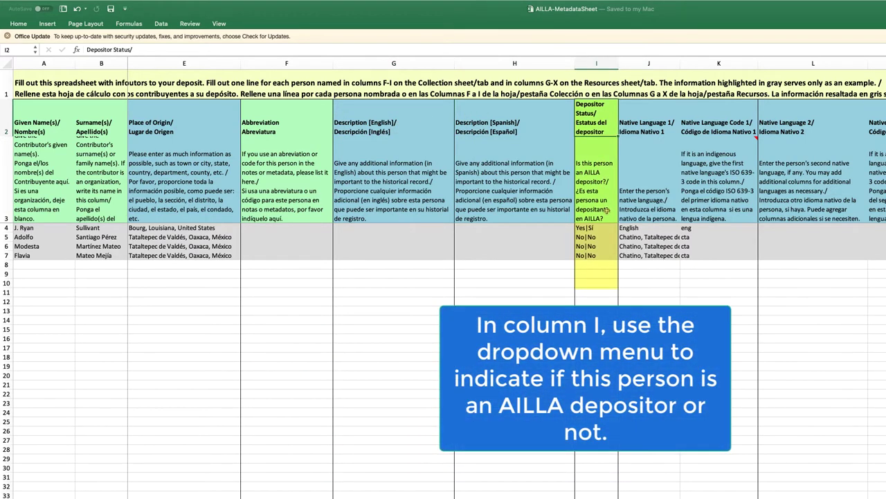
click(606, 219)
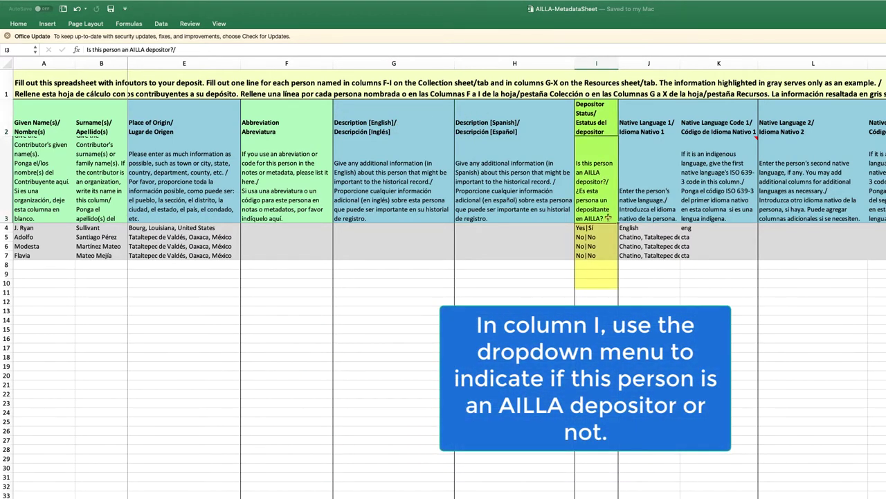
click(604, 230)
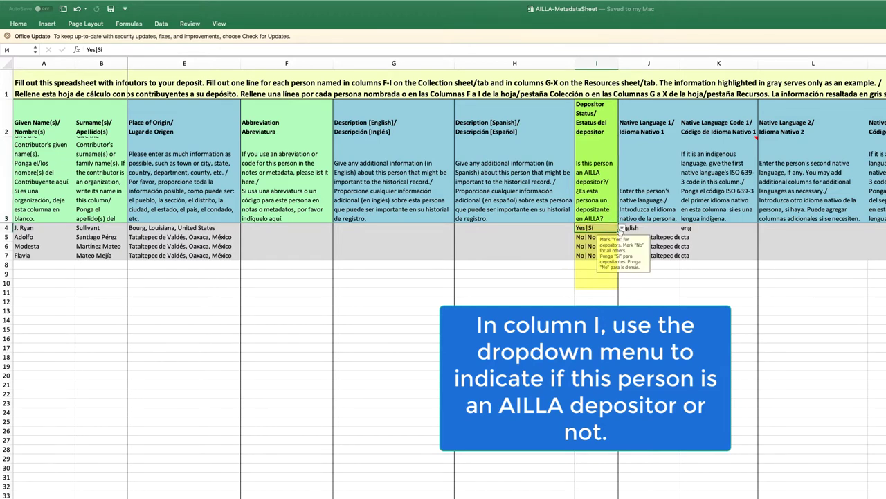
click(622, 229)
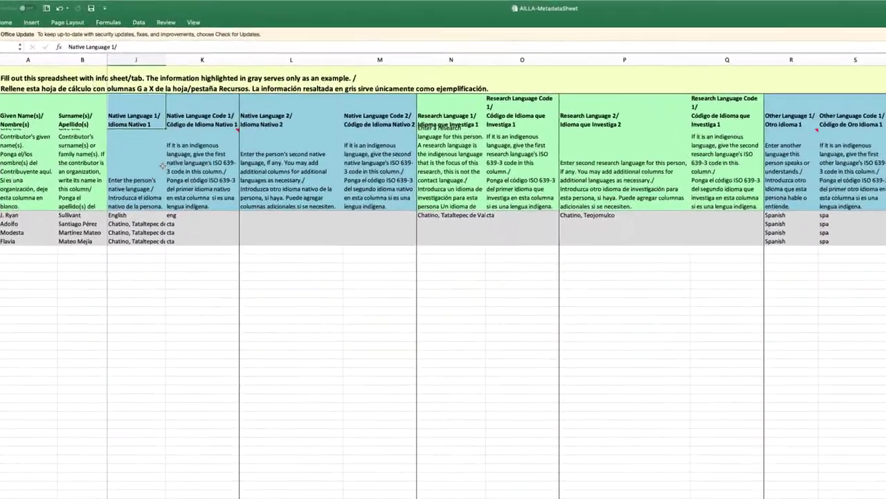
Step: Examine the Native Language 1 and 2 columns, including the note on ISO 639-3 codes
click(137, 112)
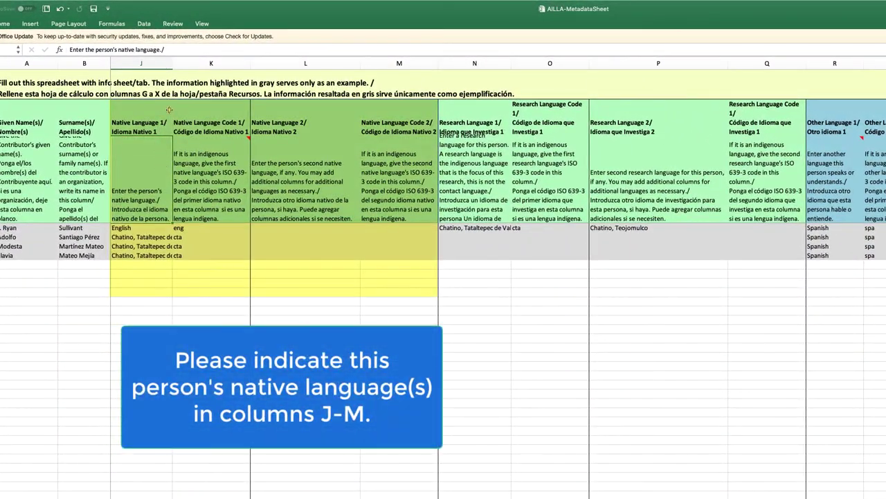
click(247, 116)
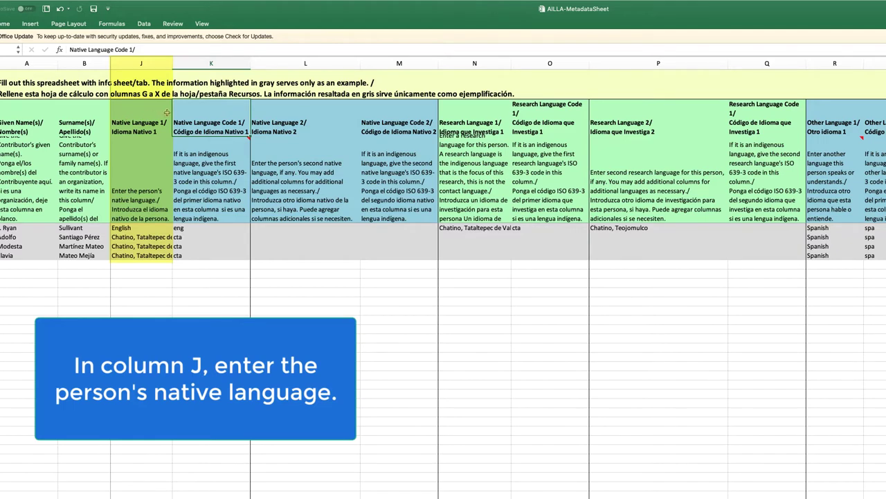
click(245, 138)
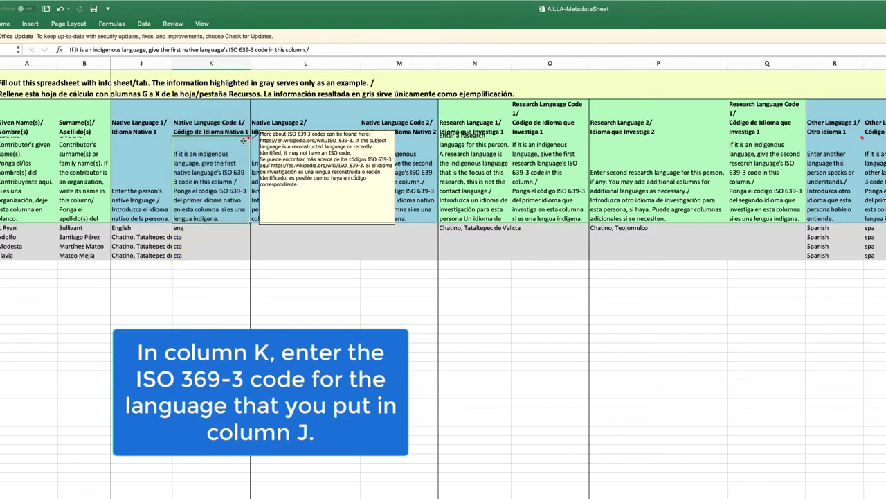
click(342, 104)
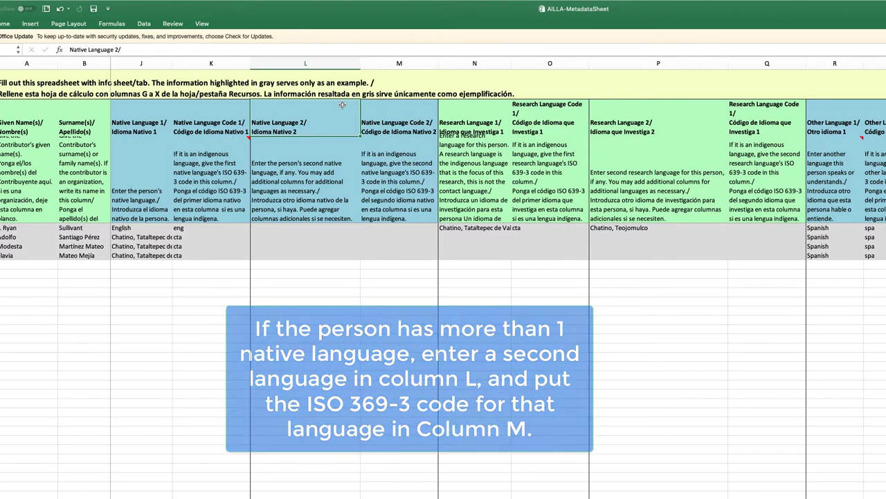
Step: Examine the Research Language 1 and 2 columns with their instructions and language code column
click(489, 108)
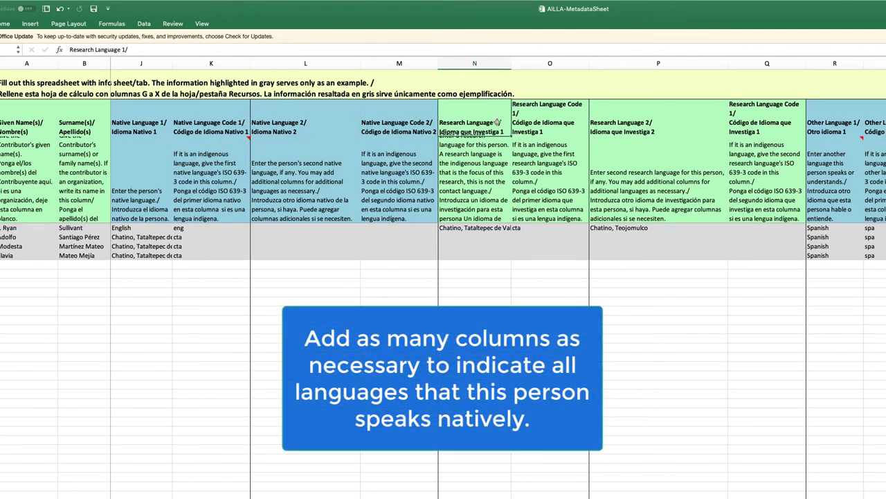
click(496, 158)
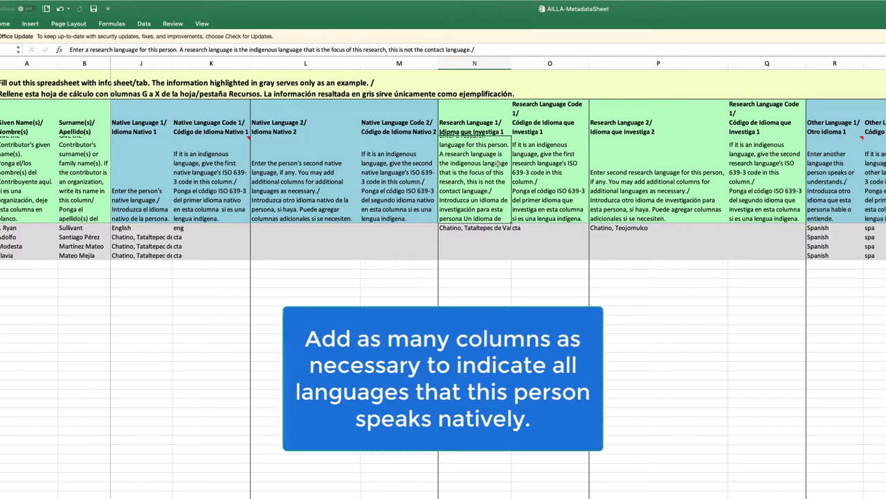
click(495, 116)
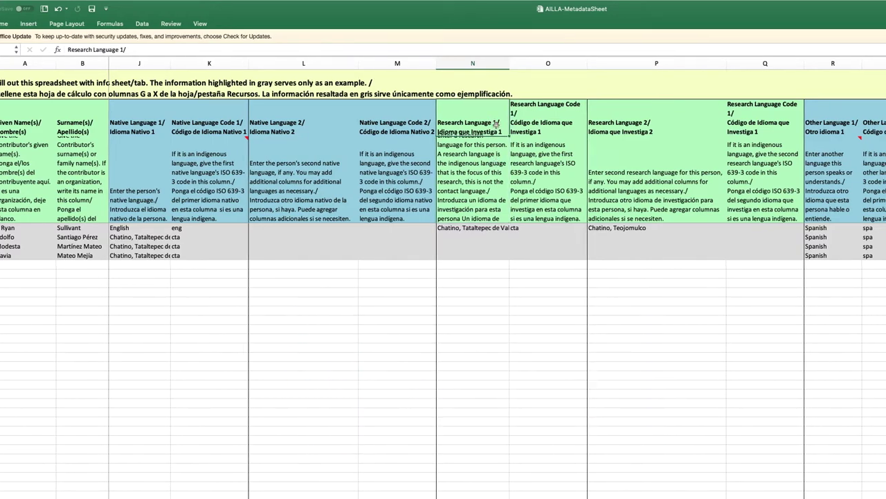
click(496, 154)
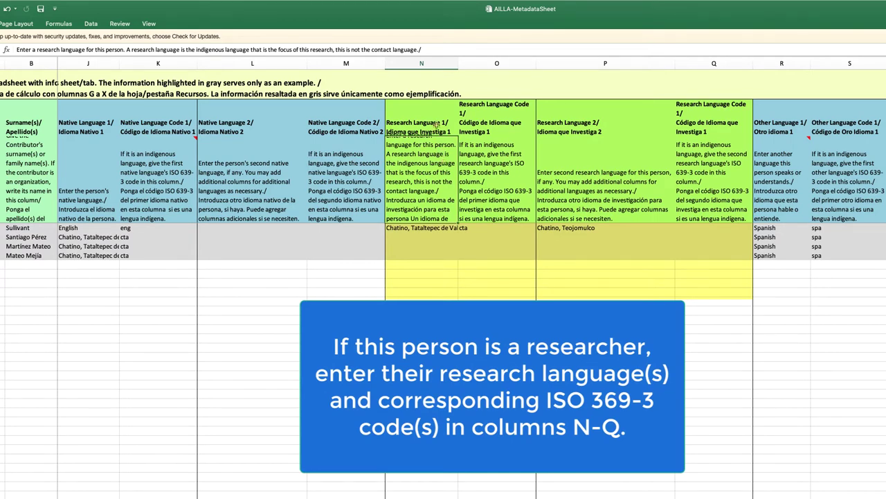
click(437, 113)
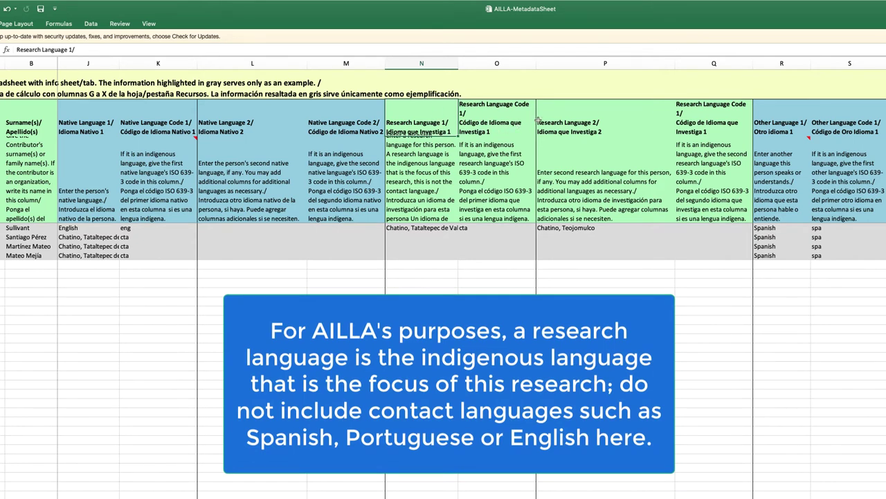
click(591, 116)
click(703, 111)
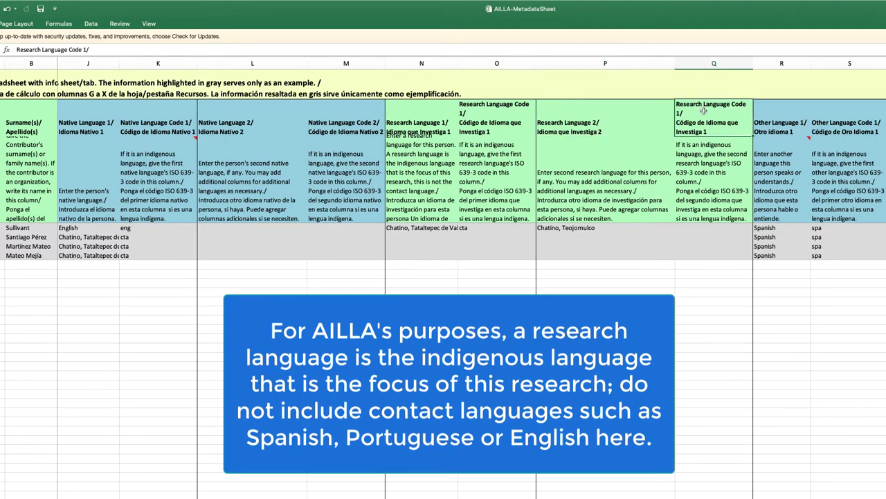
click(642, 111)
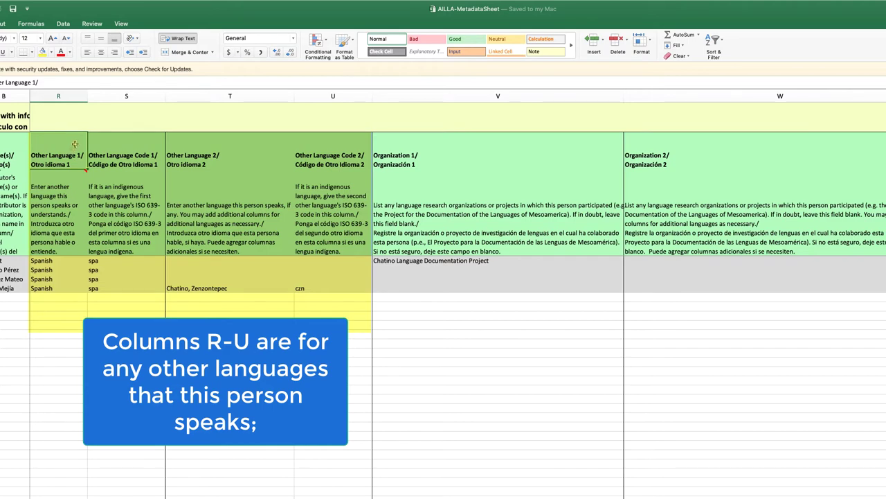
Step: Examine the Other Language 1 and 2 columns and the Organization 1 and 2 columns
click(70, 189)
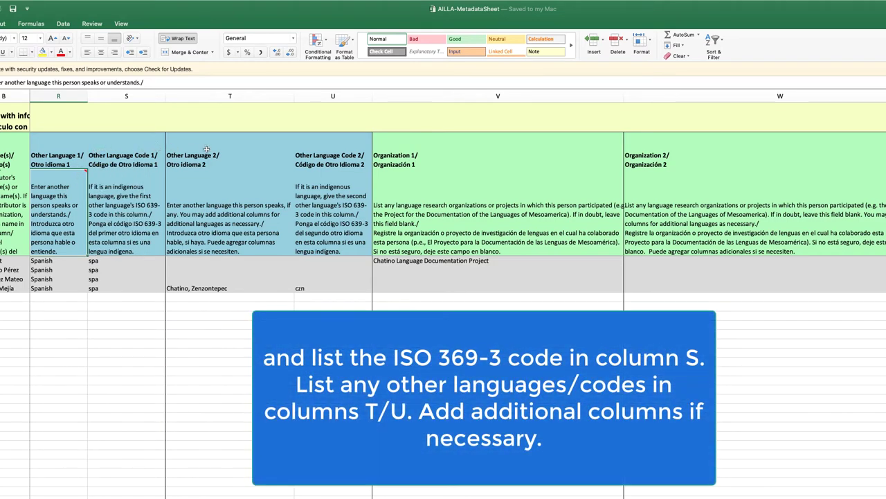
click(249, 153)
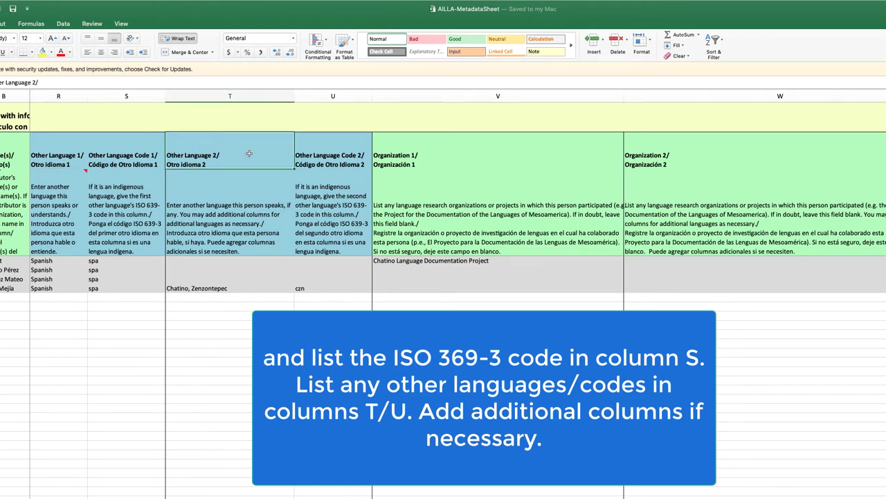
scroll(527, 149, right, 3)
click(560, 149)
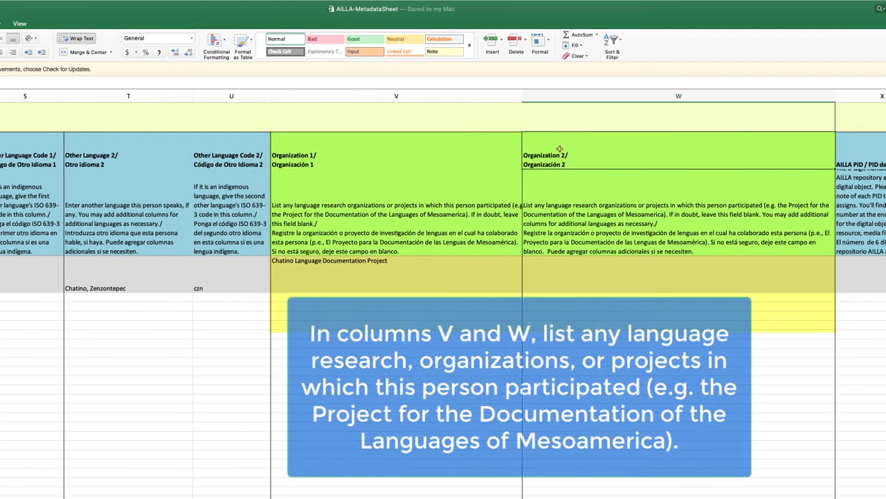
click(445, 151)
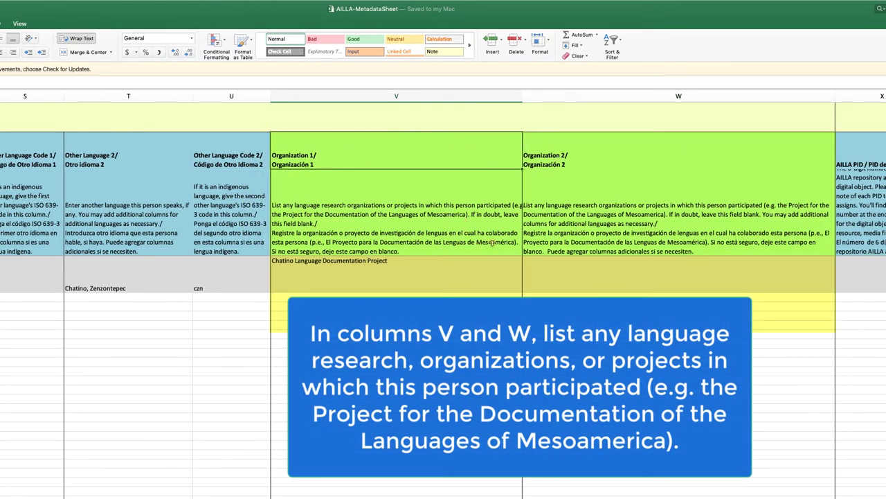
click(515, 223)
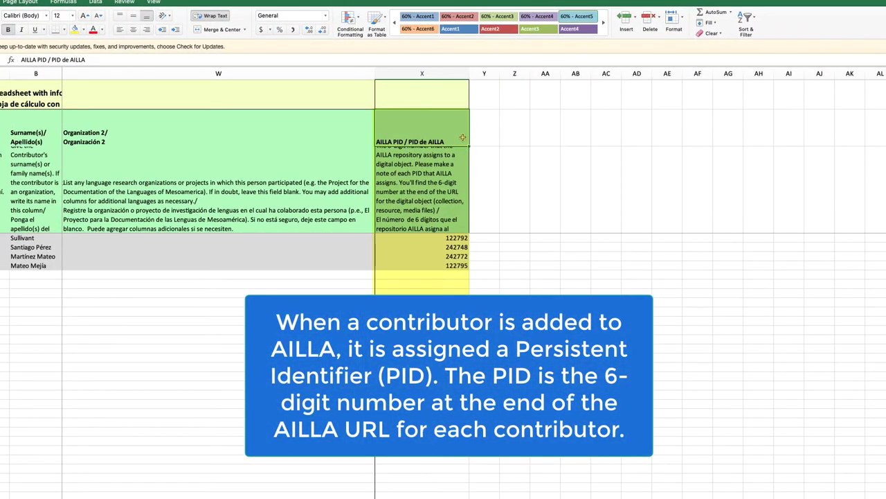
Step: Examine the AILLA PID column's sample entries, returning to the column's header cell
click(457, 237)
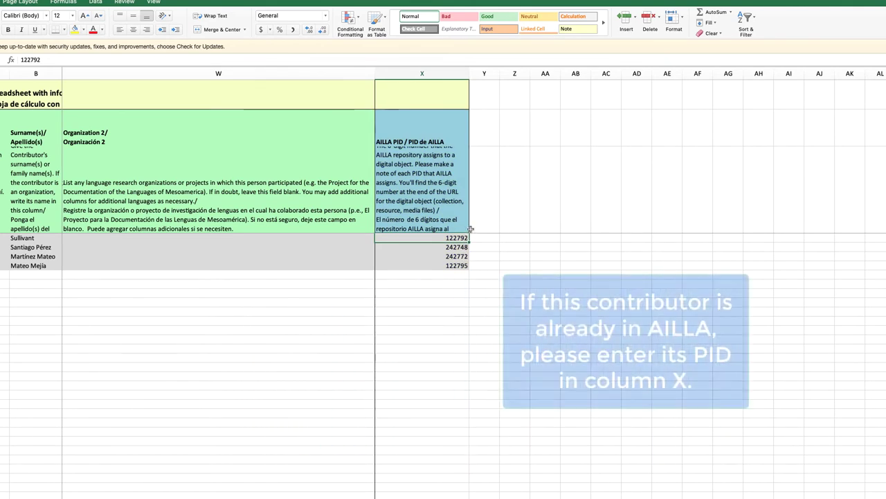
click(433, 251)
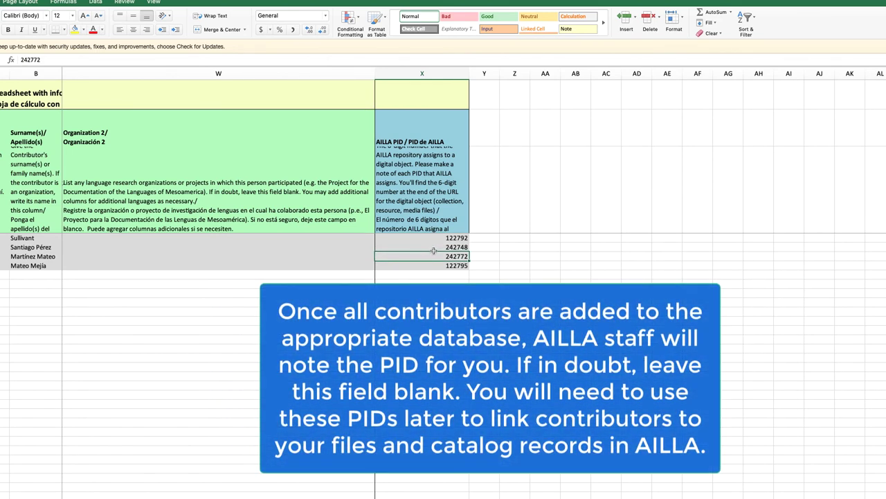
key(super+Up)
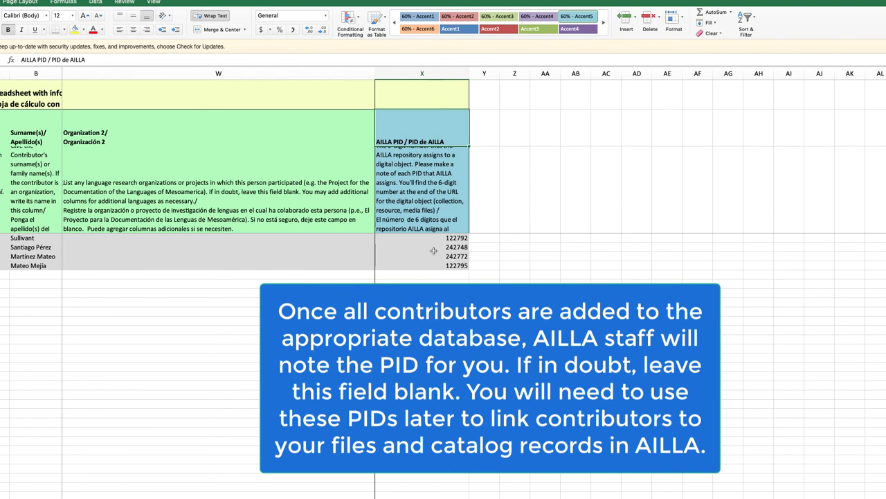